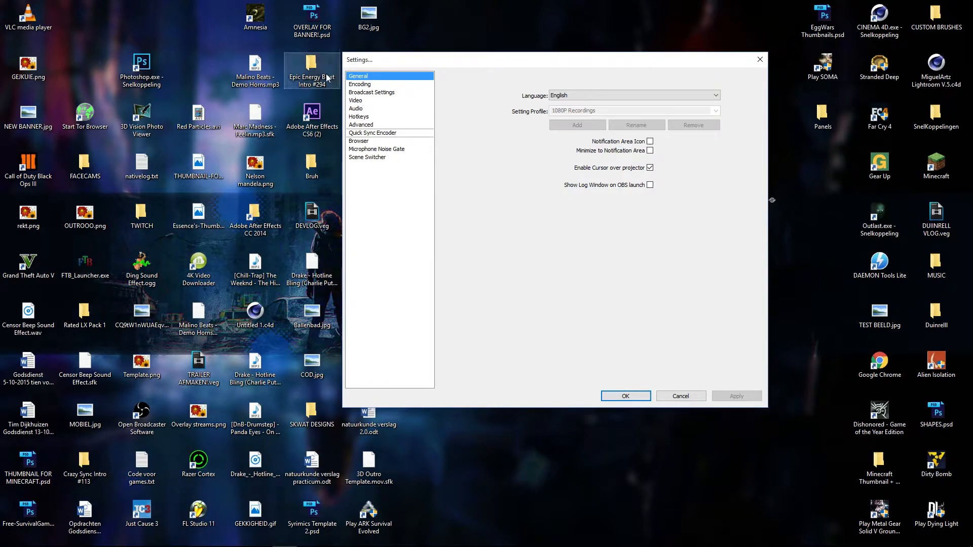
Step: Open the encoding settings and re-enter the maximum video bitrate as 50000 kb/s
left_click(377, 85)
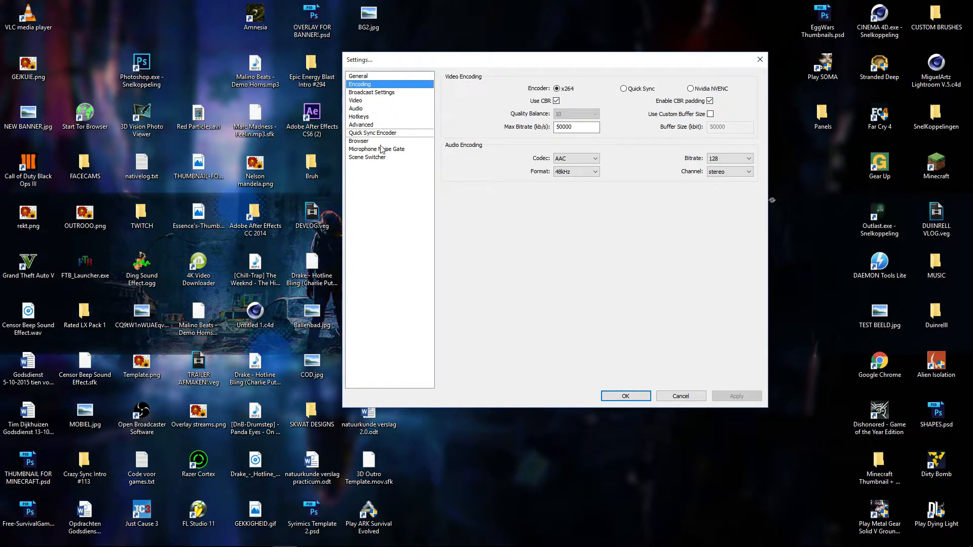
left_click(384, 149)
left_click(372, 92)
left_click(371, 85)
double_click(583, 126)
left_click(596, 127)
left_click_drag(595, 127, 560, 135)
left_click(590, 128)
left_click_drag(573, 132, 520, 131)
left_click(579, 129)
left_click(558, 127)
key("BackSpace")
type("6")
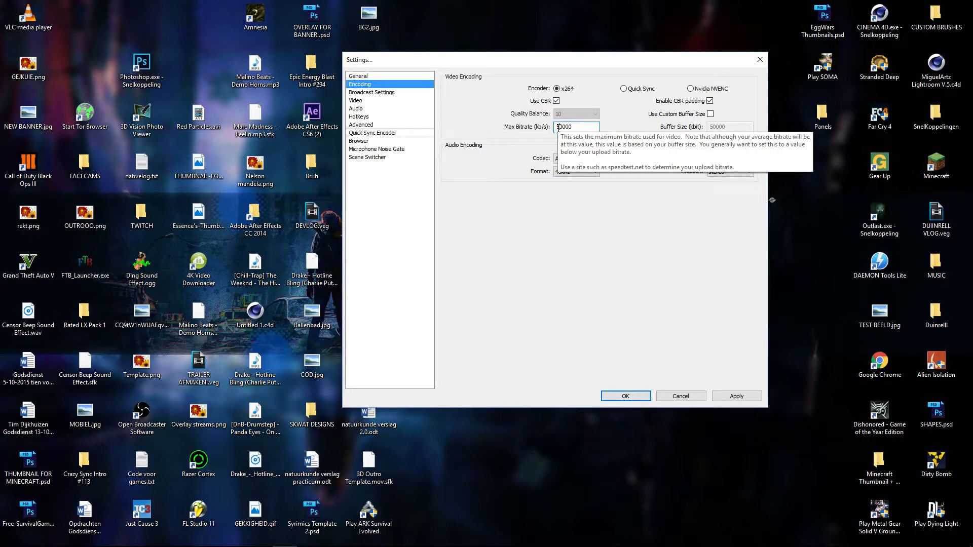
left_click_drag(578, 129, 540, 128)
left_click(586, 129)
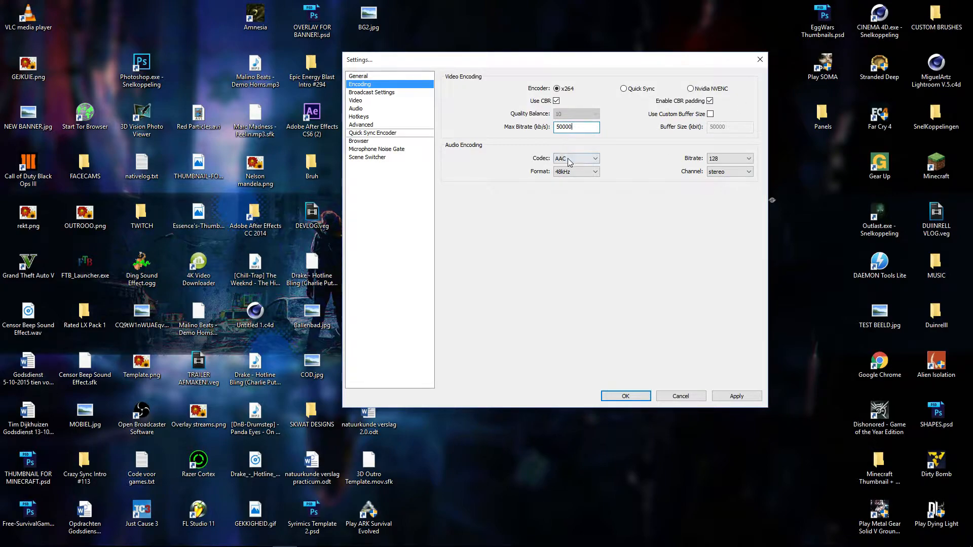
Step: Look through the available audio encoding formats, bitrates and channel options
left_click(577, 172)
left_click(576, 172)
left_click(717, 159)
left_click(716, 160)
left_click(716, 173)
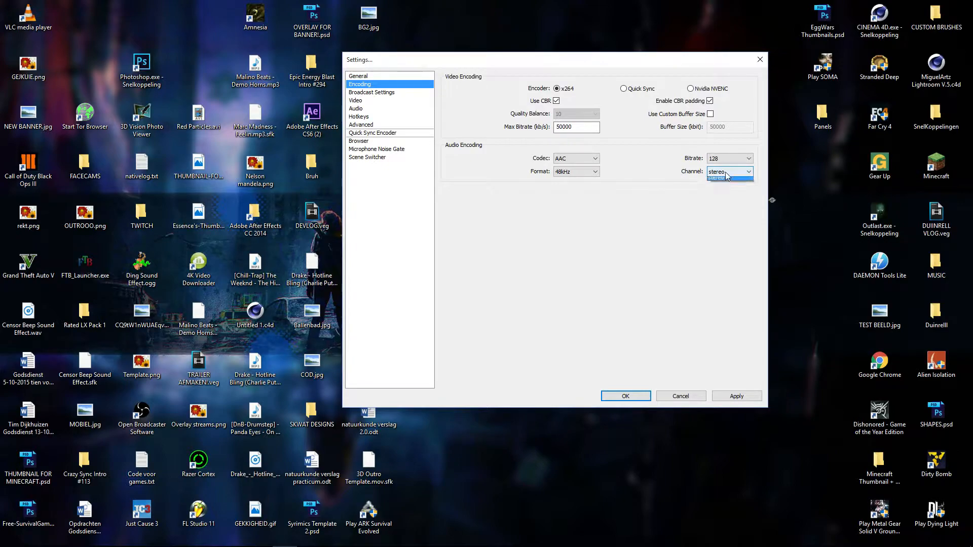
left_click(719, 184)
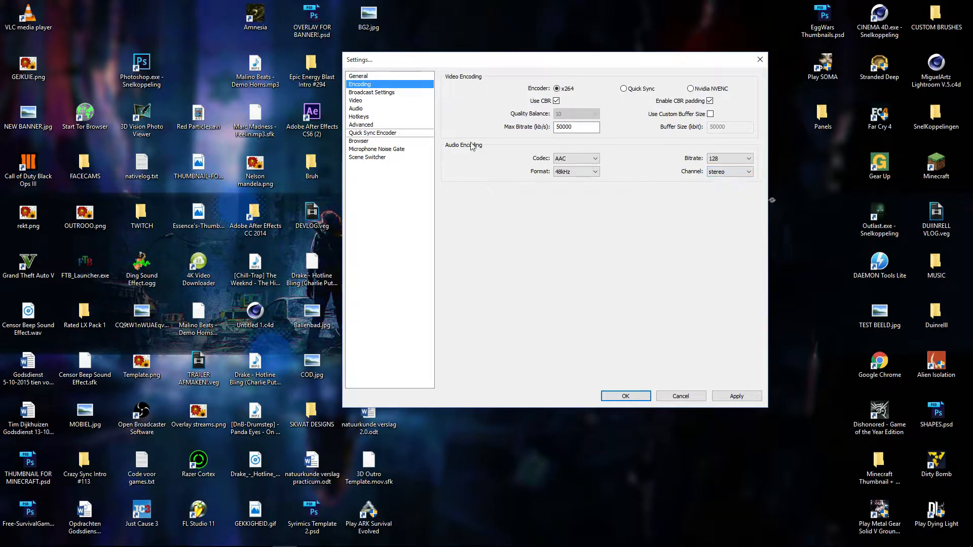
Step: Switch to the broadcast settings without saving the encoding changes, and check the output mode and recording file path
left_click(359, 93)
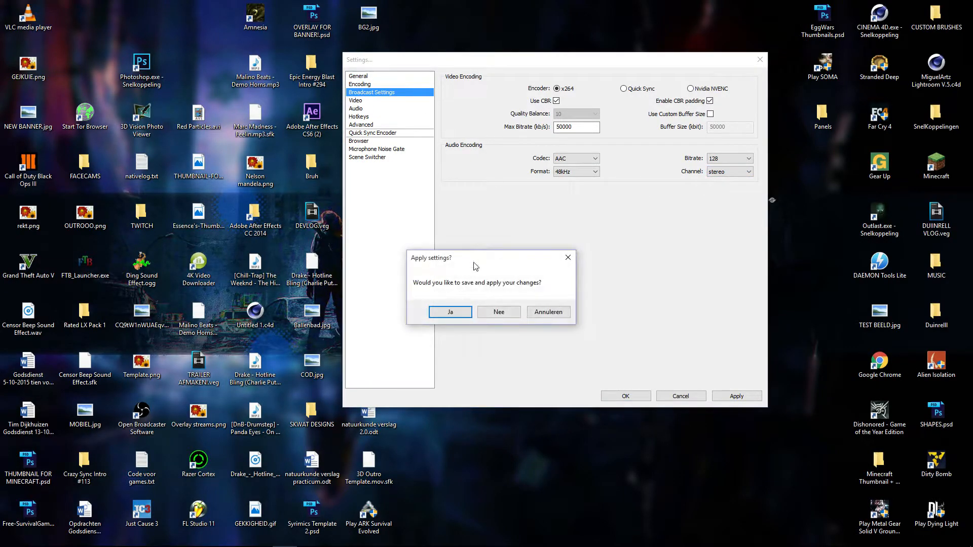
left_click(495, 311)
left_click(599, 86)
left_click(652, 72)
right_click(647, 100)
left_click(673, 91)
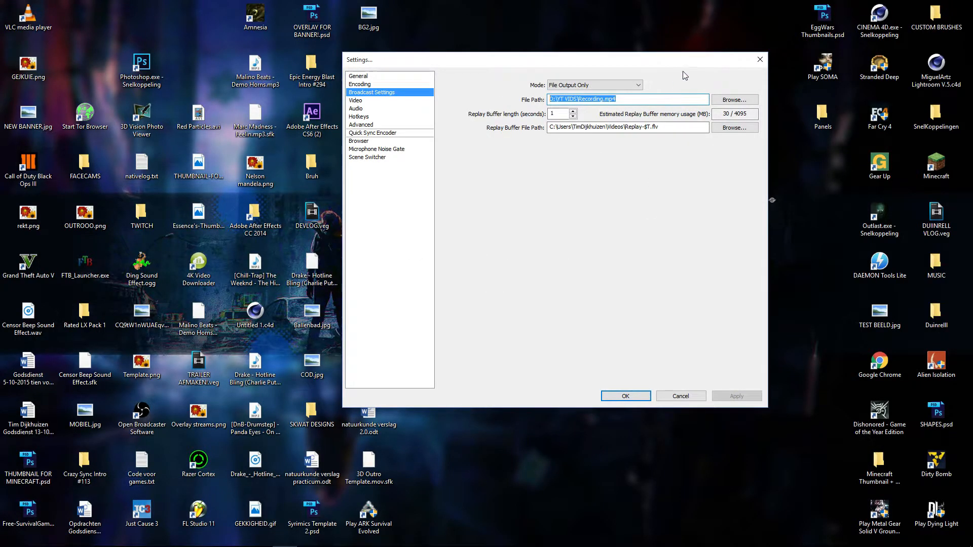
left_click(635, 102)
left_click_drag(617, 103, 595, 103)
Step: Set the recording output file to OBS REC as an MP4 file in the YT VIDS folder
left_click(741, 104)
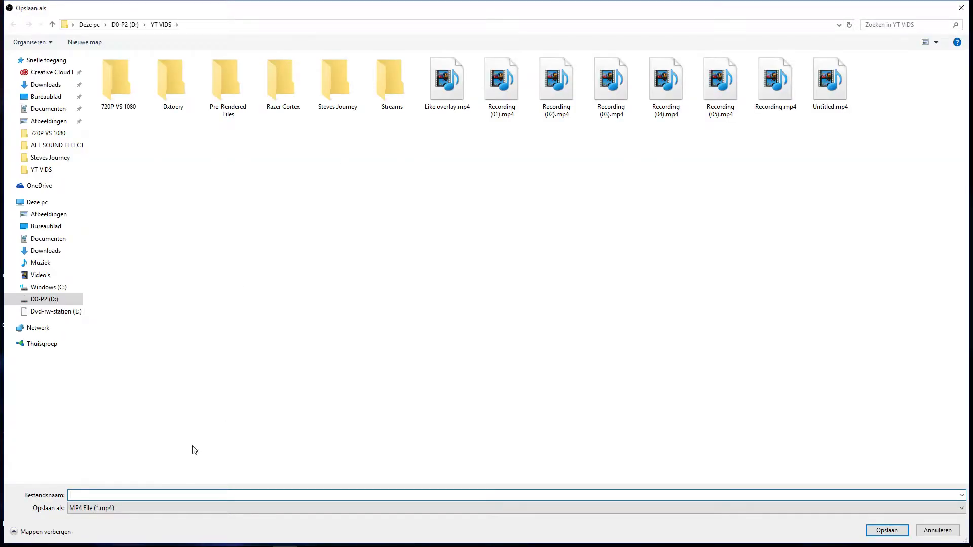
type("Recirdub")
key("BackSpace")
key("BackSpace")
key("BackSpace")
key("BackSpace")
key("BackSpace")
key("BackSpace")
key("BackSpace")
key("BackSpace")
type("O")
left_click(172, 511)
left_click(157, 516)
left_click(112, 509)
left_click(156, 534)
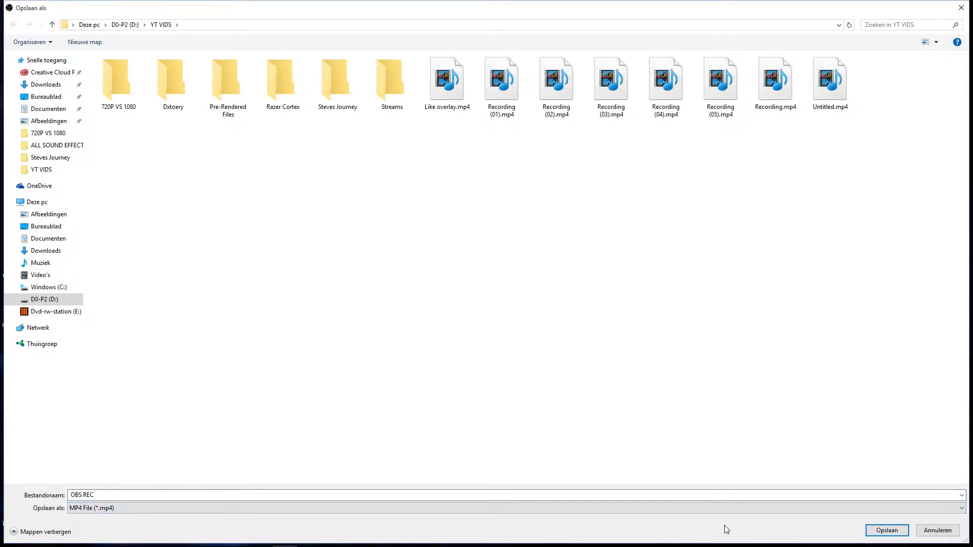
left_click(886, 530)
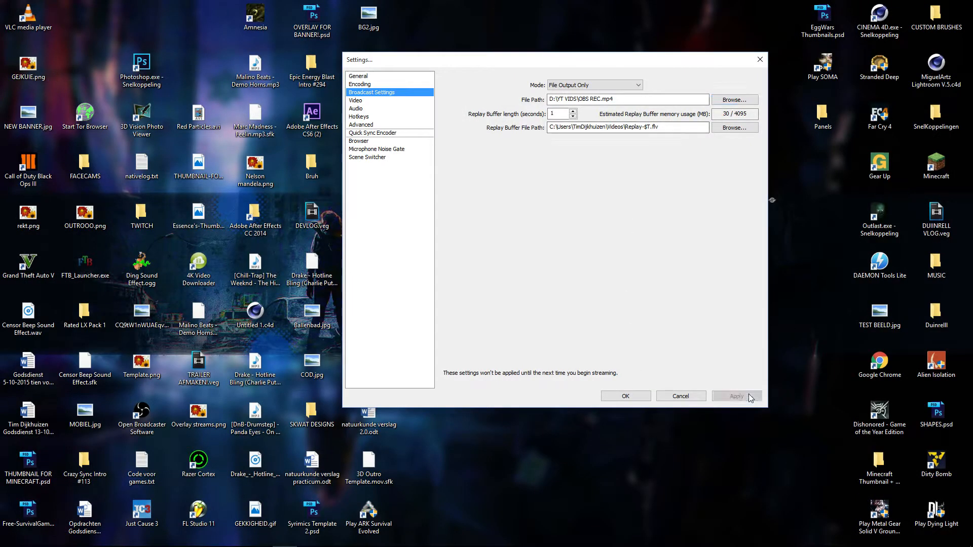
Step: Review the available video adapters in the video settings and select NVIDIA GeForce GTX 750 Ti
left_click(373, 100)
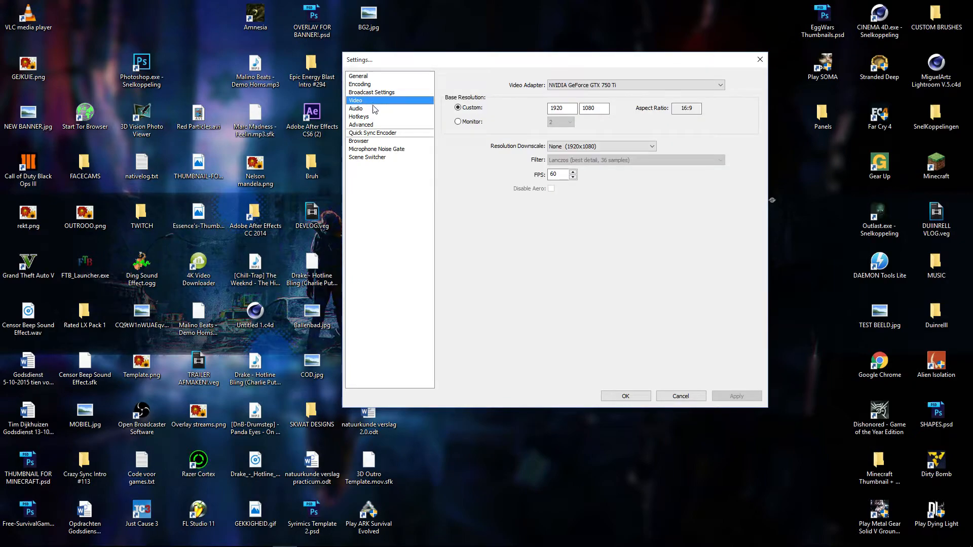
left_click(569, 88)
left_click(515, 83)
left_click(594, 85)
left_click(580, 82)
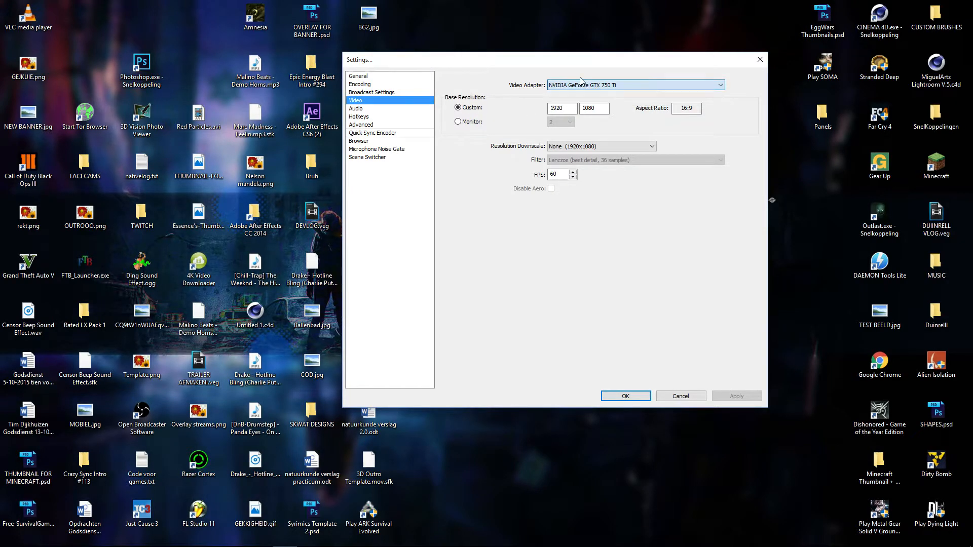
left_click(589, 85)
left_click(598, 96)
left_click(611, 85)
left_click(576, 81)
left_click(576, 87)
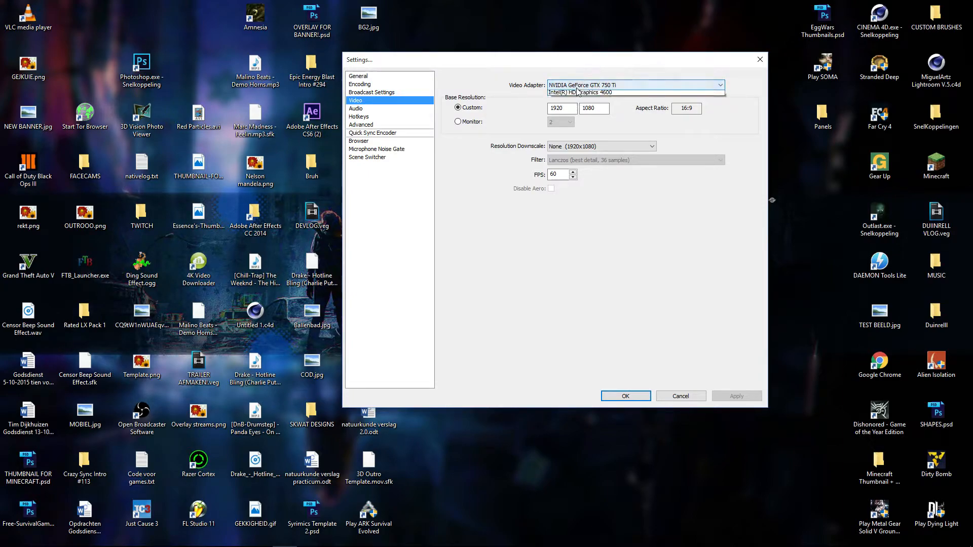
left_click(587, 82)
left_click(601, 87)
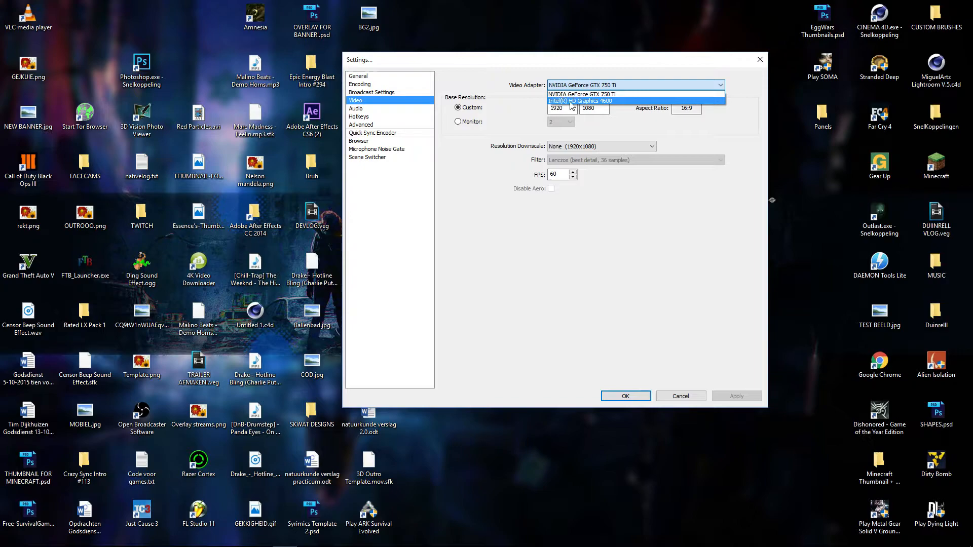
left_click(604, 93)
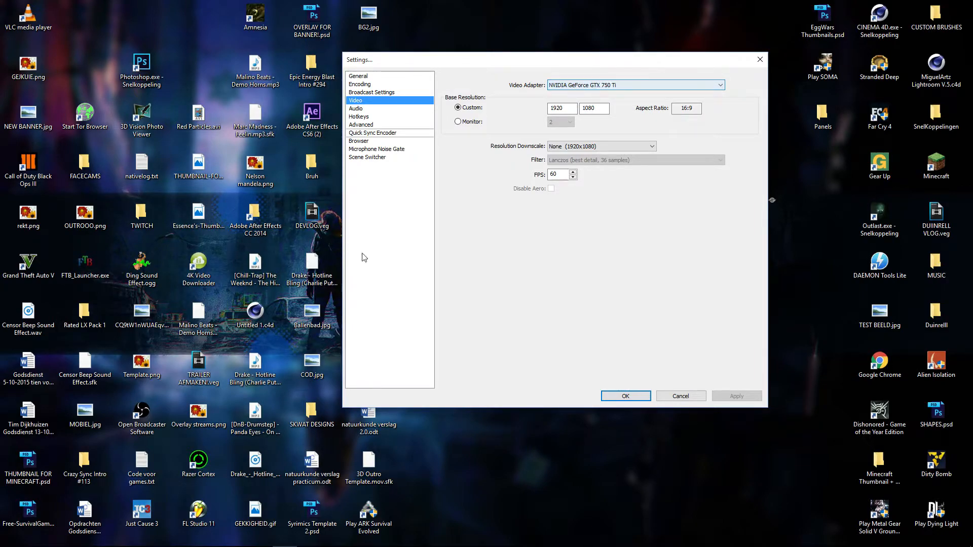
left_click(601, 85)
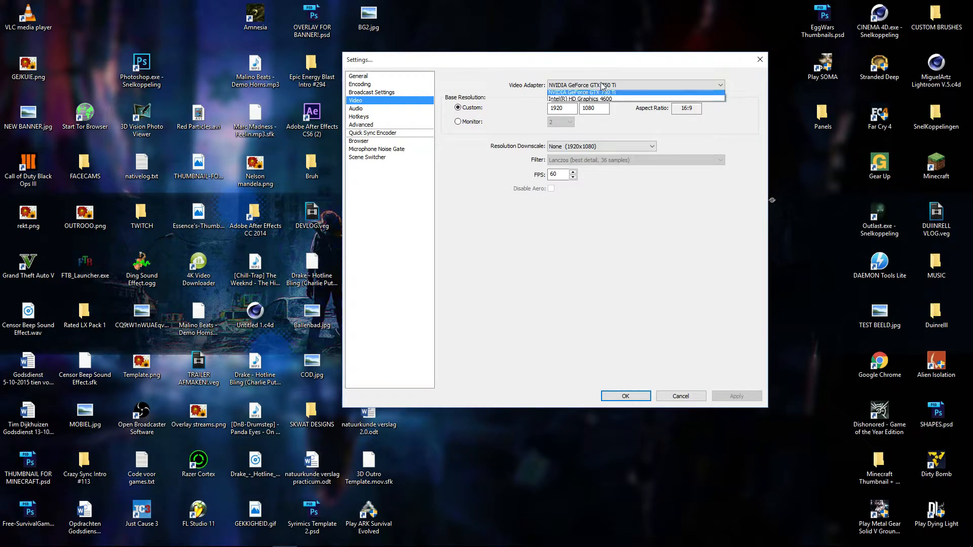
left_click(600, 84)
left_click(609, 85)
left_click(608, 85)
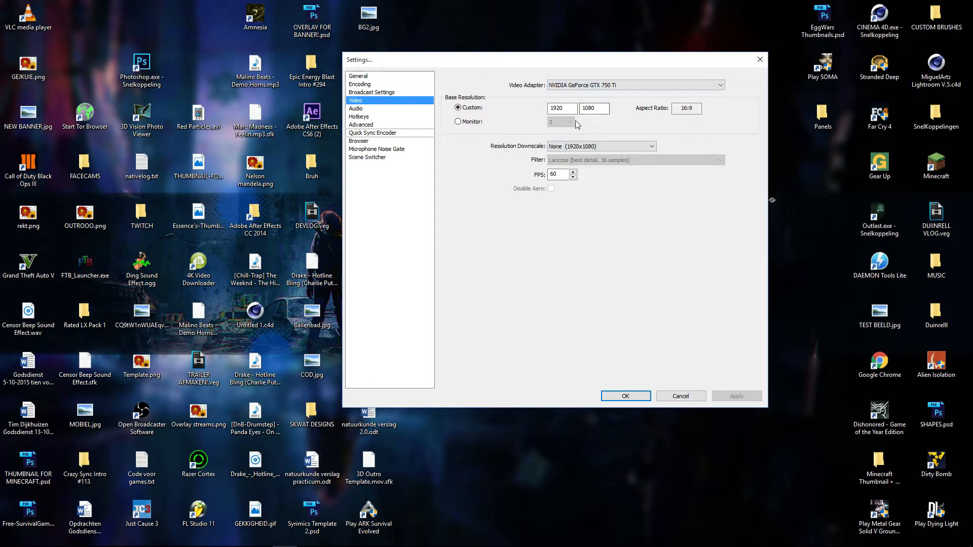
Step: Examine the custom base resolution, the resolution downscale options and the FPS value in the video settings
left_click(601, 108)
left_click(600, 147)
left_click(600, 147)
left_click(601, 148)
left_click(599, 147)
left_click(558, 174)
left_click_drag(565, 108, 546, 110)
left_click(611, 147)
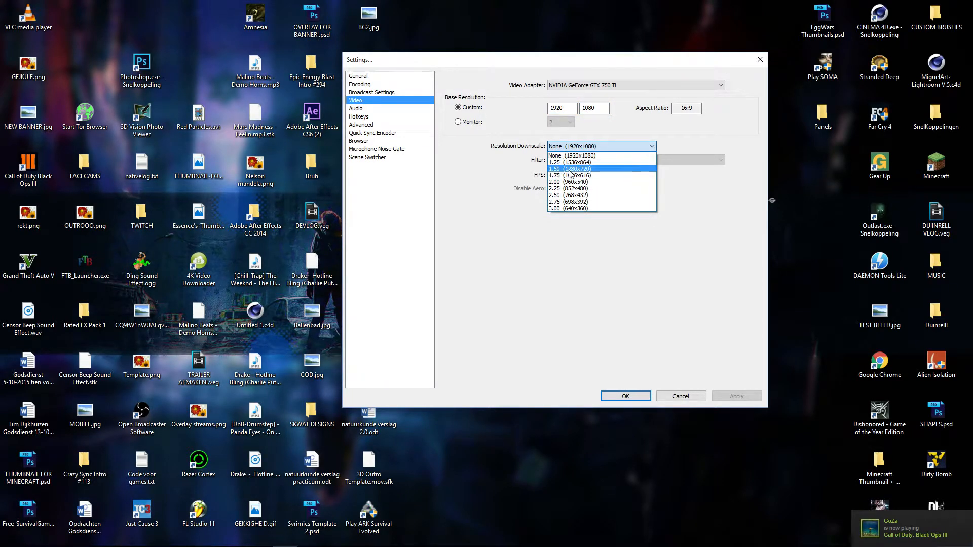
left_click(738, 204)
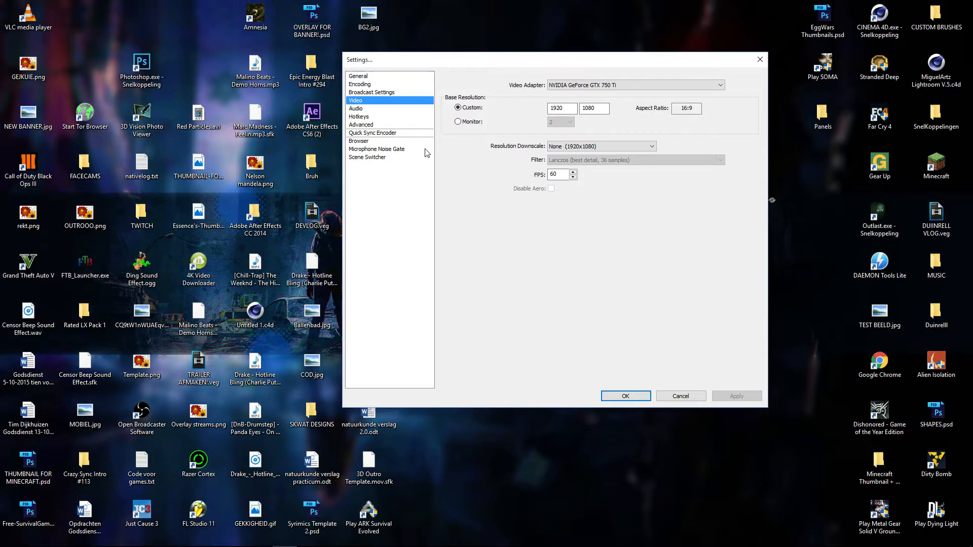
Step: Examine the desktop and microphone audio devices, the push-to-talk delay and the boost values in the audio settings
left_click(369, 109)
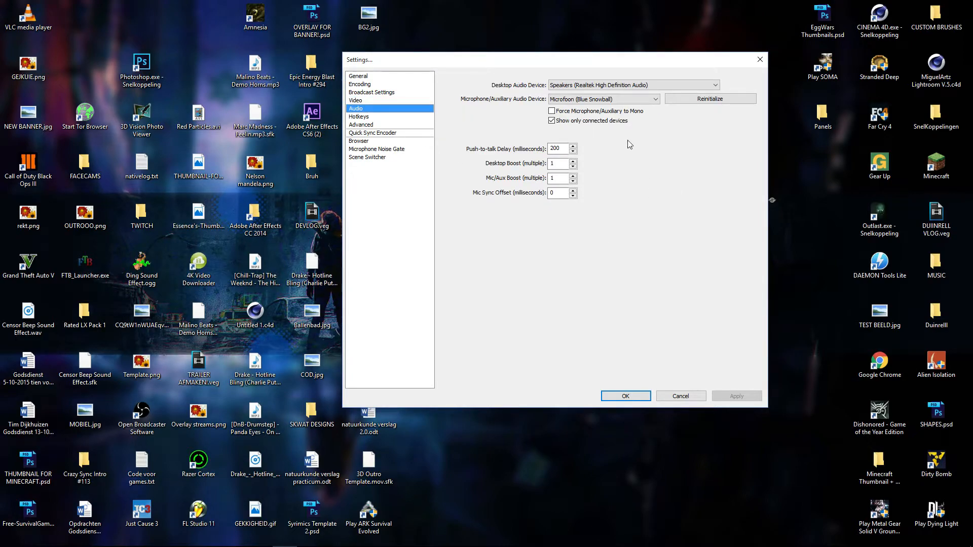
left_click(604, 85)
left_click(592, 76)
left_click(597, 99)
left_click(451, 90)
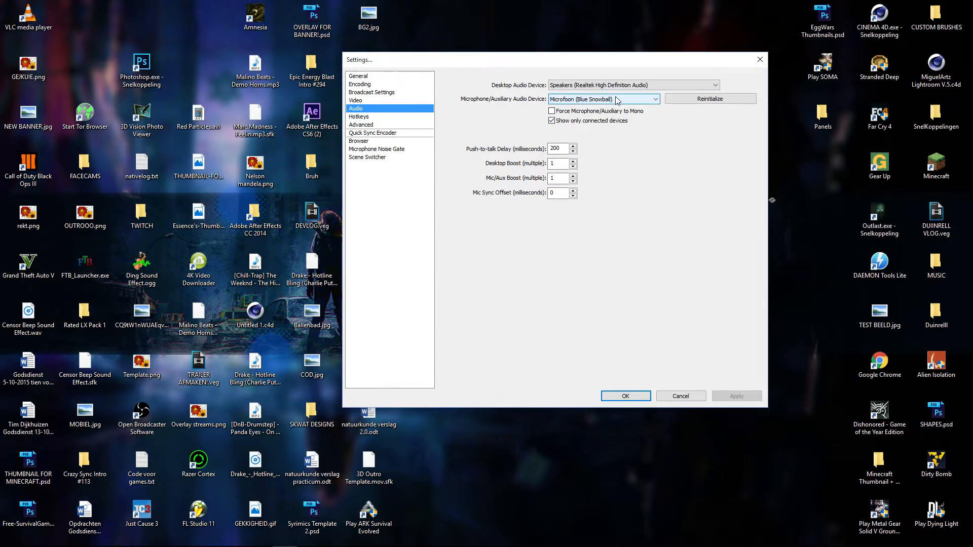
double_click(556, 149)
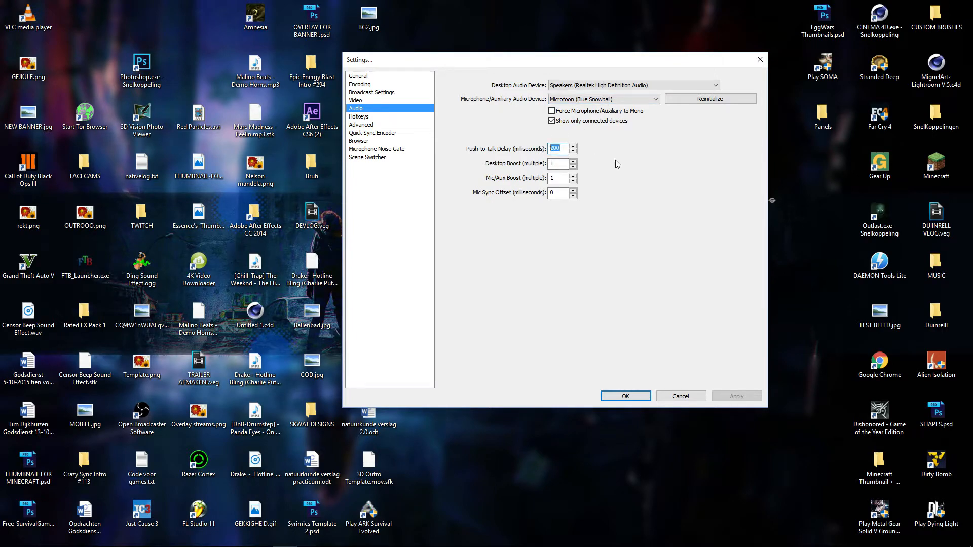
left_click(558, 162)
key("Tab")
key("Tab")
Step: Look over the hotkey settings, and check the process priority class and scene buffering time in the advanced settings
left_click(380, 117)
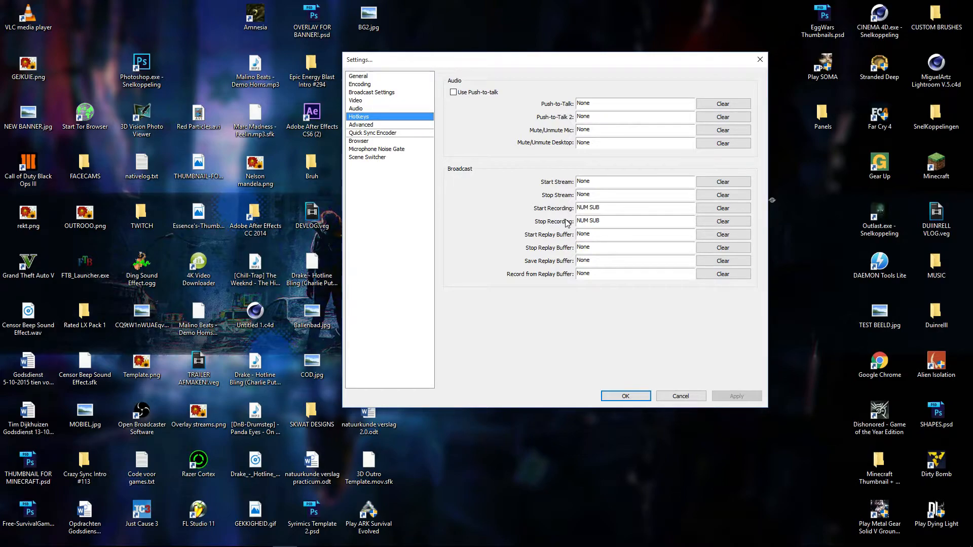
left_click(374, 126)
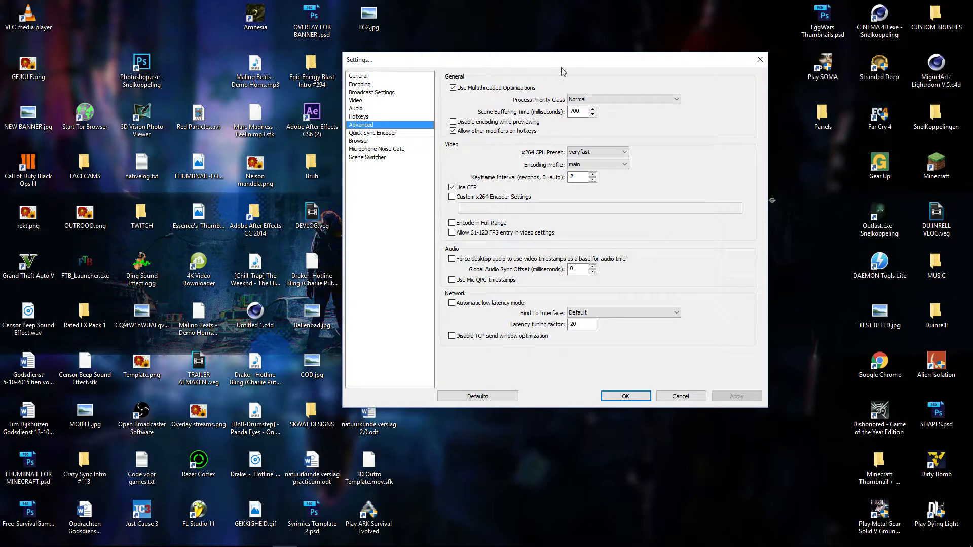
left_click(601, 100)
left_click(601, 106)
left_click(600, 103)
left_click(598, 100)
left_click(598, 102)
left_click(710, 111)
left_click(651, 100)
left_click(710, 120)
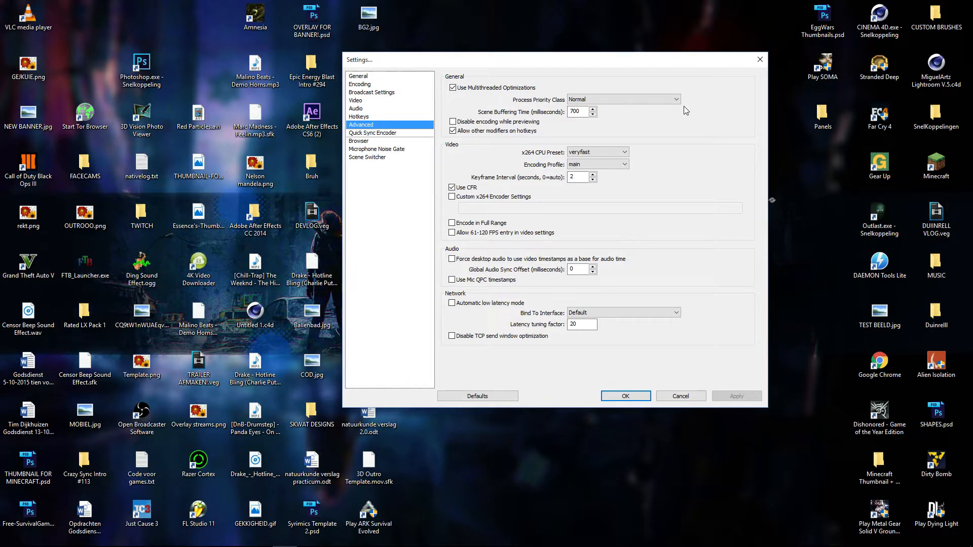
left_click(578, 112)
left_click_drag(580, 113, 566, 114)
left_click(649, 119)
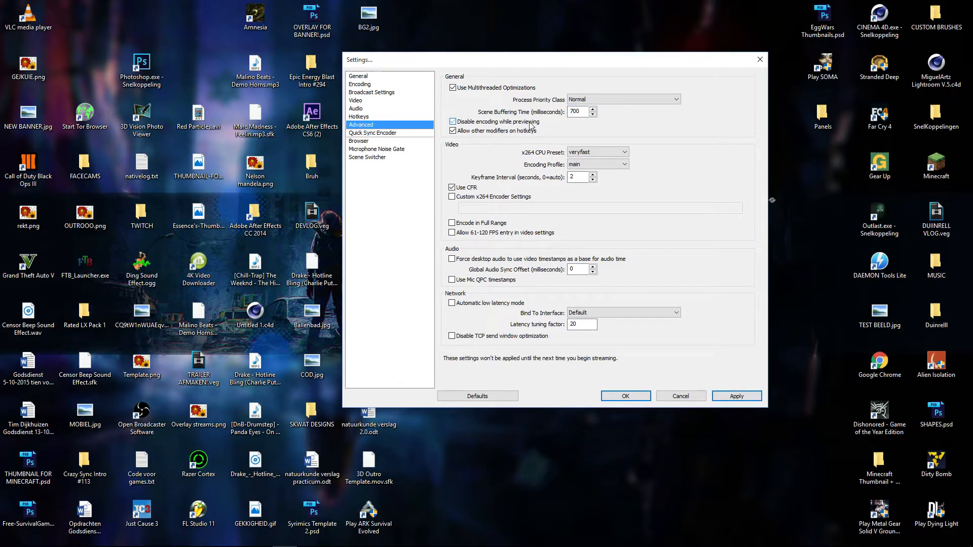
Step: Check the x264 CPU preset, encoding profile and keyframe interval, and apply the advanced settings
left_click(472, 122)
left_click(624, 152)
left_click(630, 153)
left_click(577, 154)
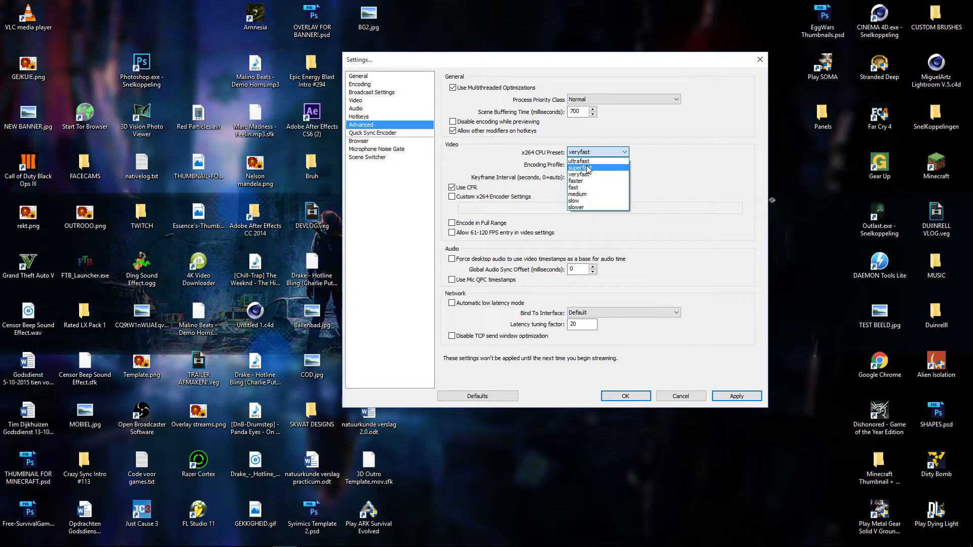
left_click(640, 174)
left_click(664, 178)
left_click(610, 166)
left_click(708, 172)
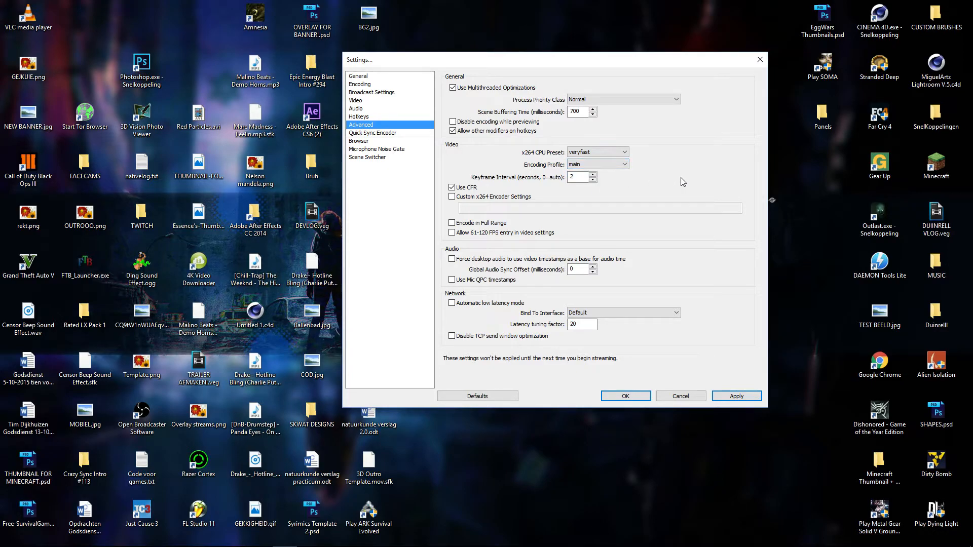
double_click(572, 177)
left_click(752, 400)
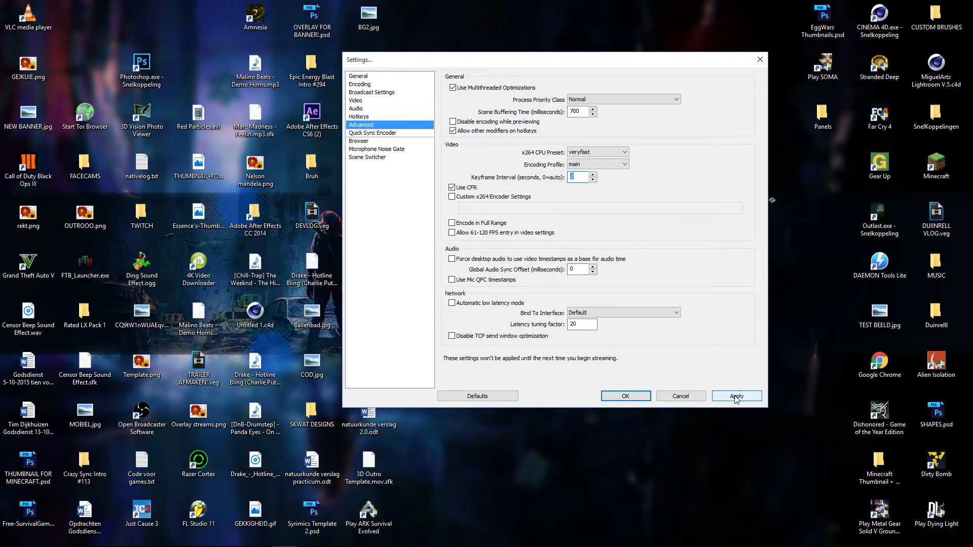
Step: Set the microphone noise gate's close threshold to -37 dB and open threshold to -35 dB, and apply the changes
left_click(381, 132)
left_click(372, 142)
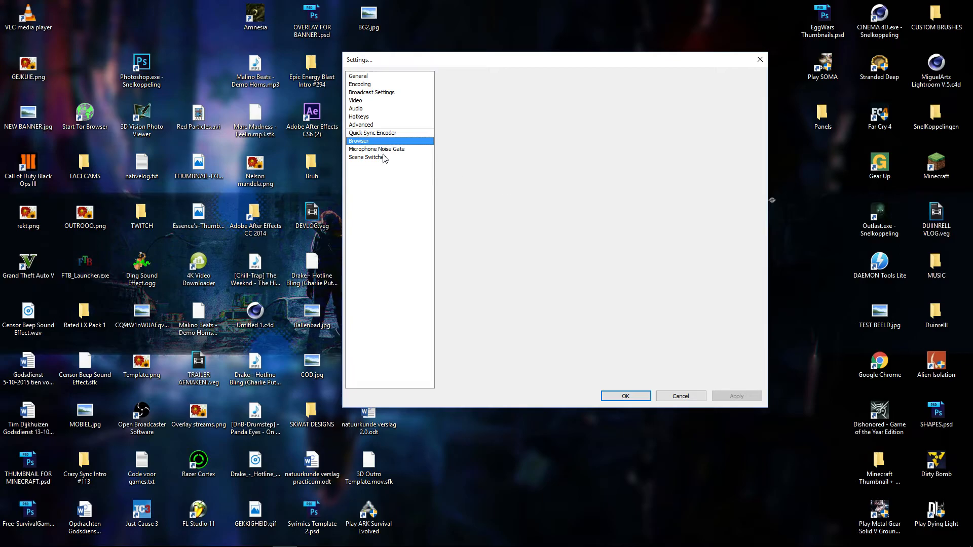
key("Down")
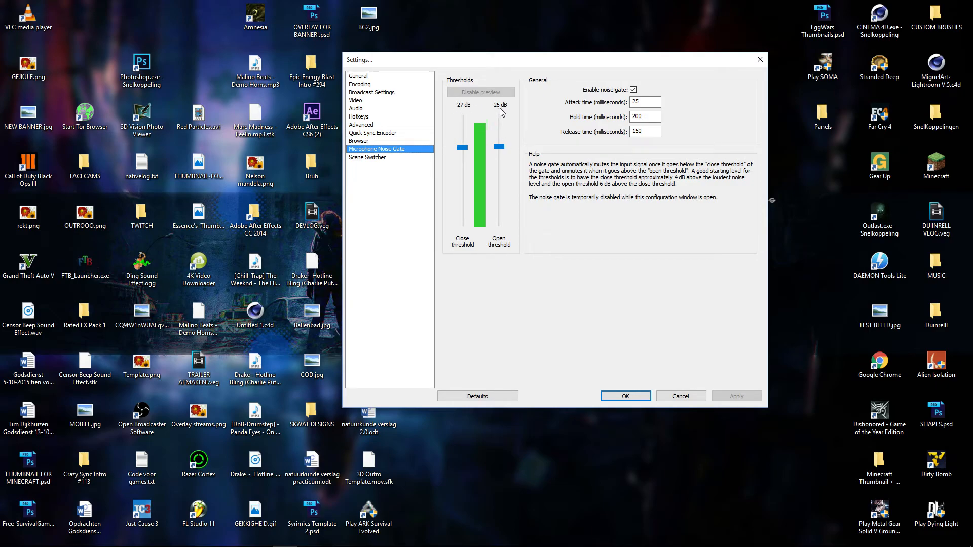
double_click(653, 102)
left_click_drag(463, 147, 466, 159)
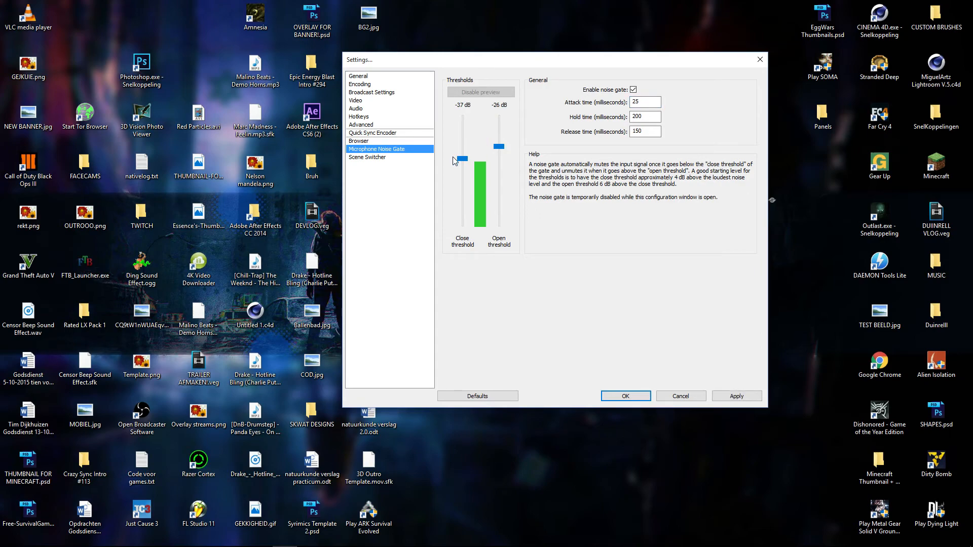
left_click_drag(500, 153, 500, 160)
left_click(738, 396)
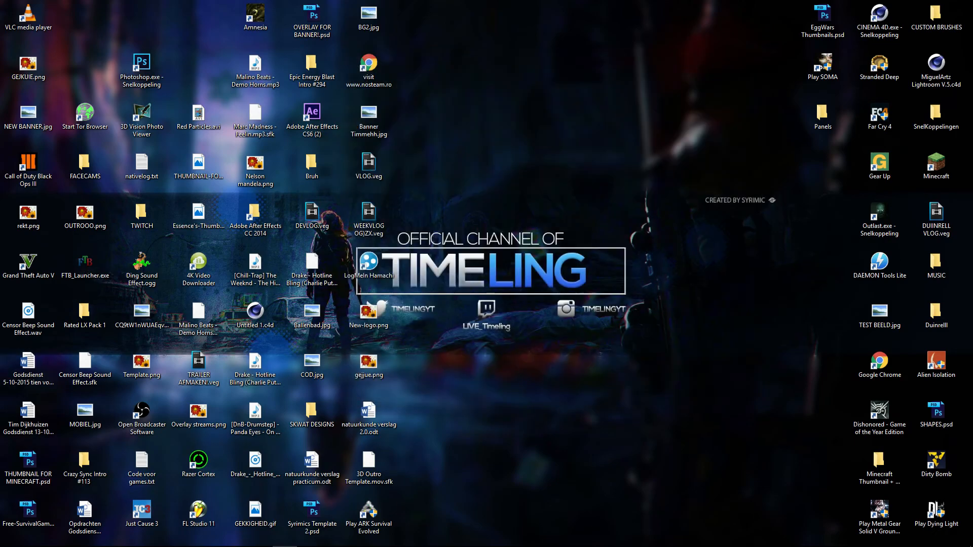
Step: Move the main Open Broadcaster Software window onto the recorded monitor and maximize it
left_click_drag(0, 46, 470, 44)
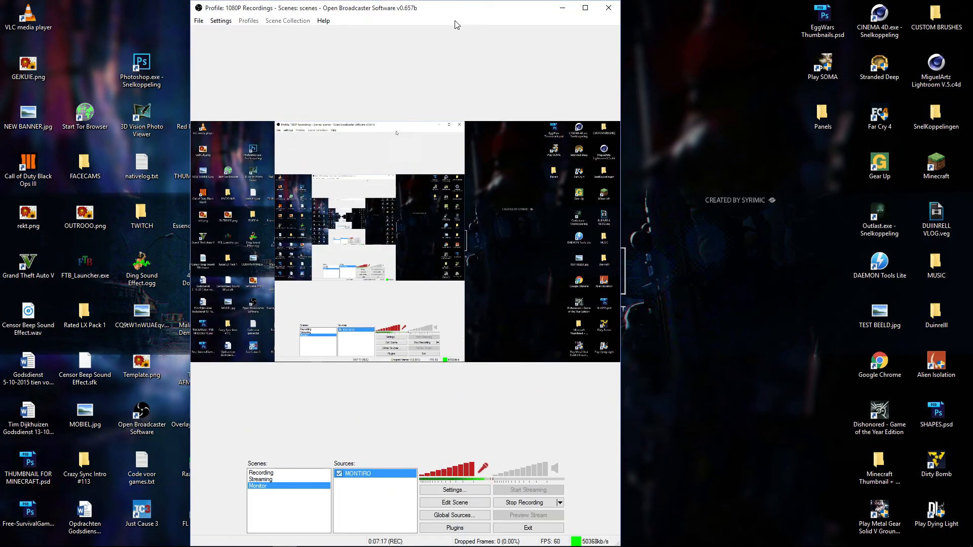
double_click(436, 12)
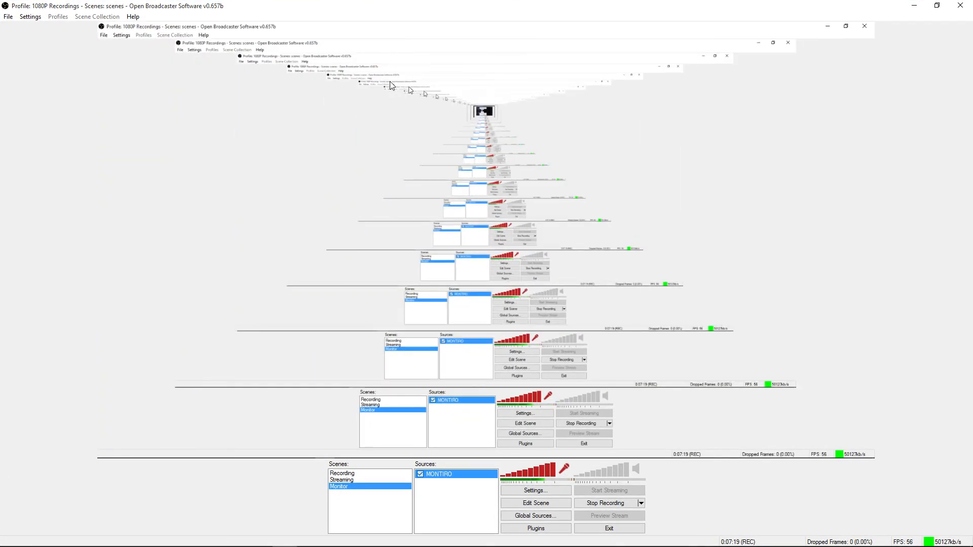